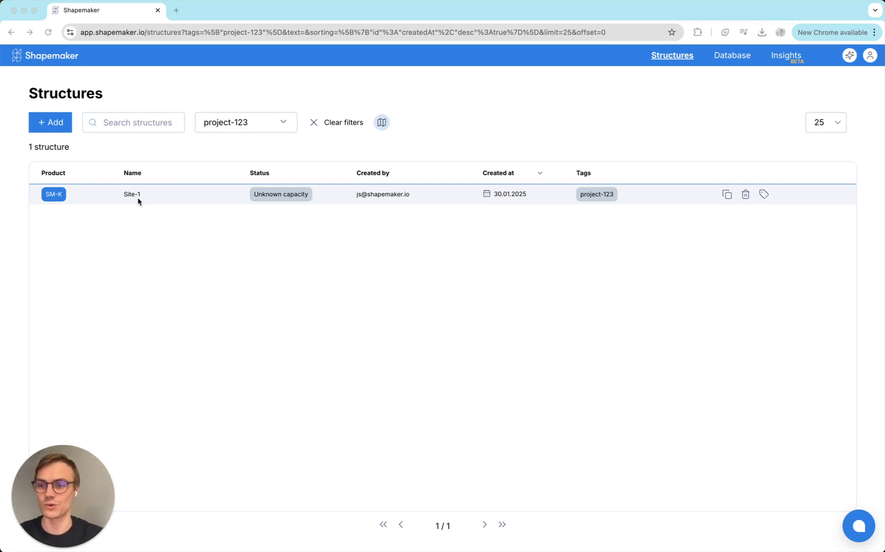
Step: Open the Site-1 structure and go to its ancillaries list
click(176, 240)
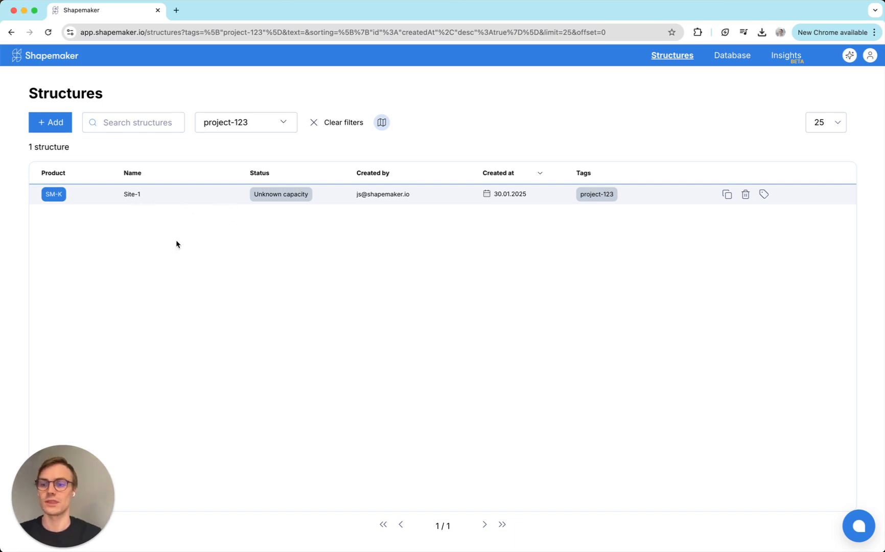
click(168, 199)
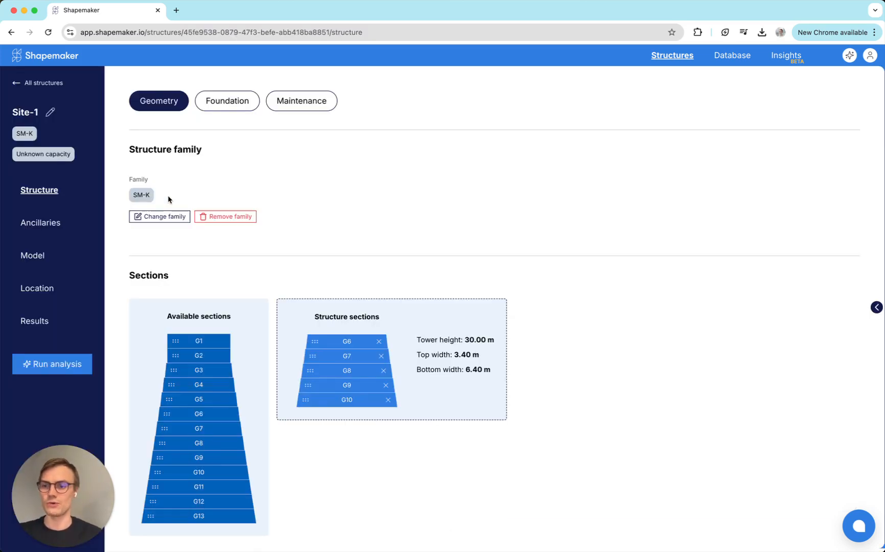
click(70, 227)
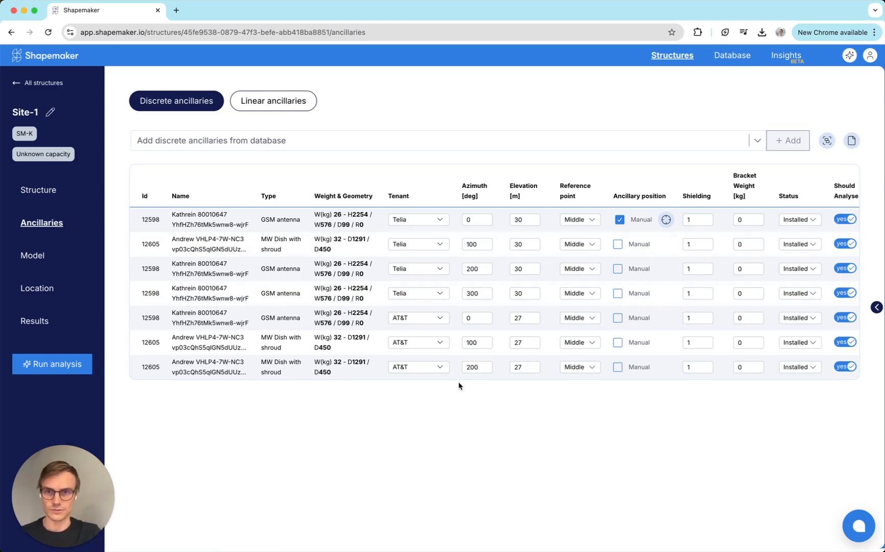
click(409, 137)
text(gsm)
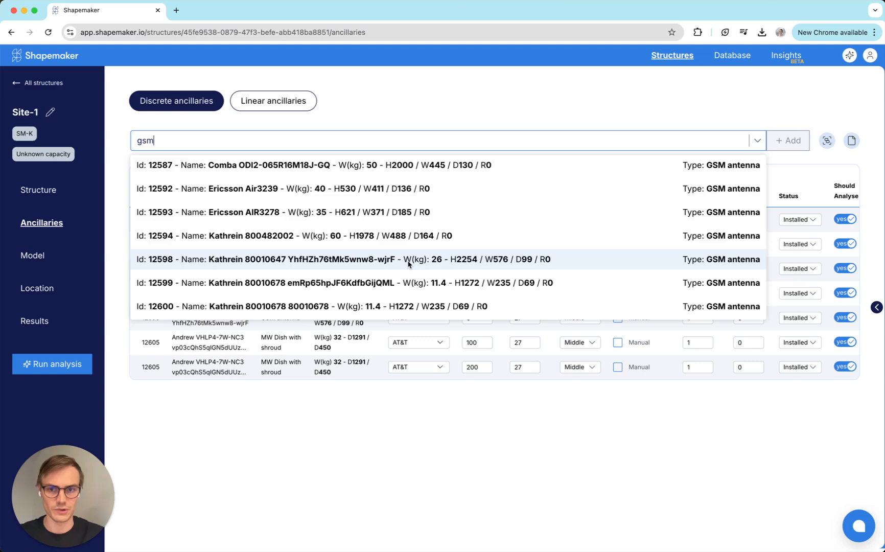
scroll(409, 261, down, 5)
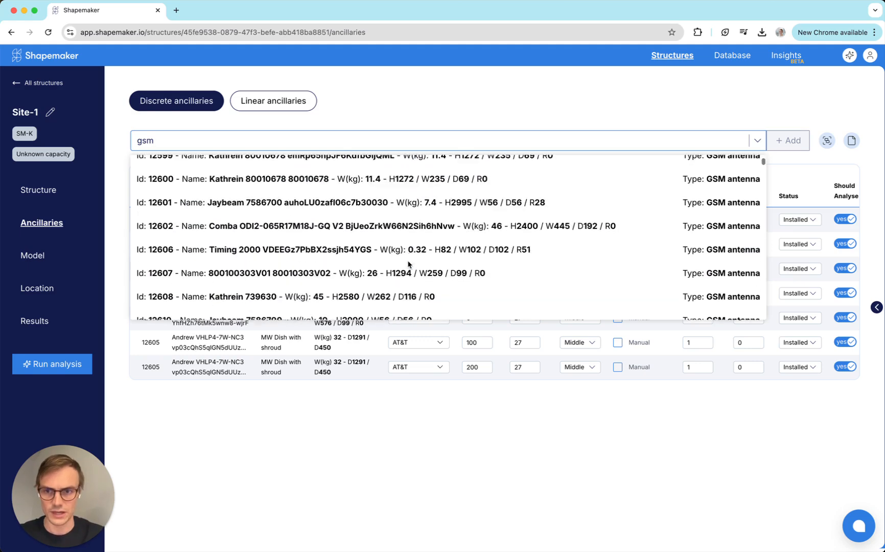
scroll(409, 263, down, 2)
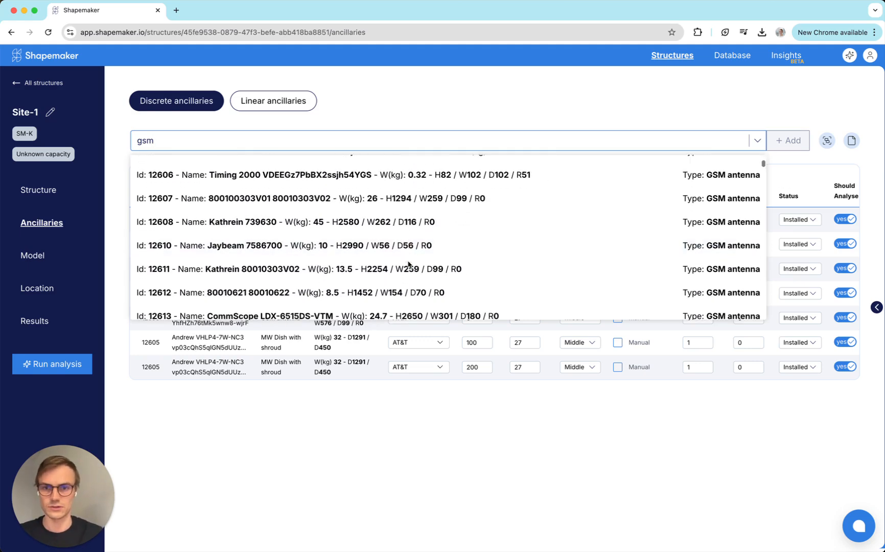
scroll(438, 228, down, 1)
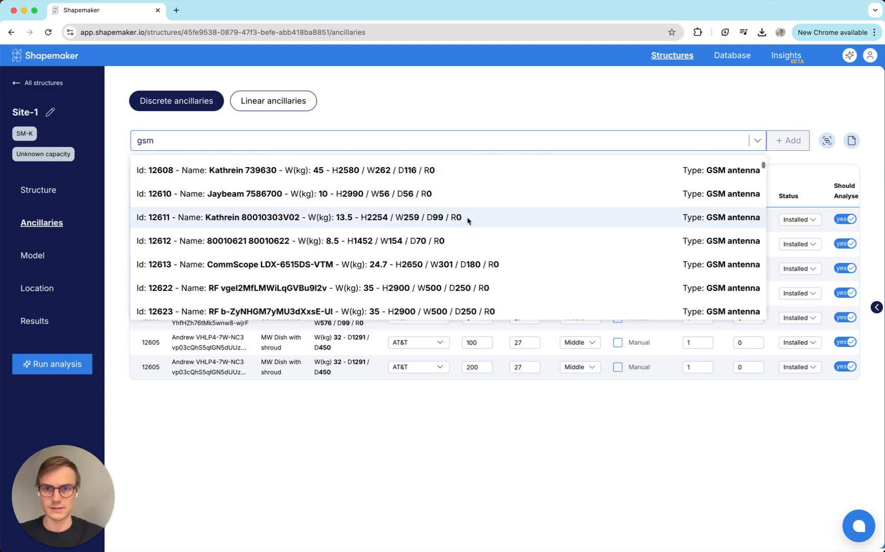
scroll(468, 221, down, 1)
click(438, 223)
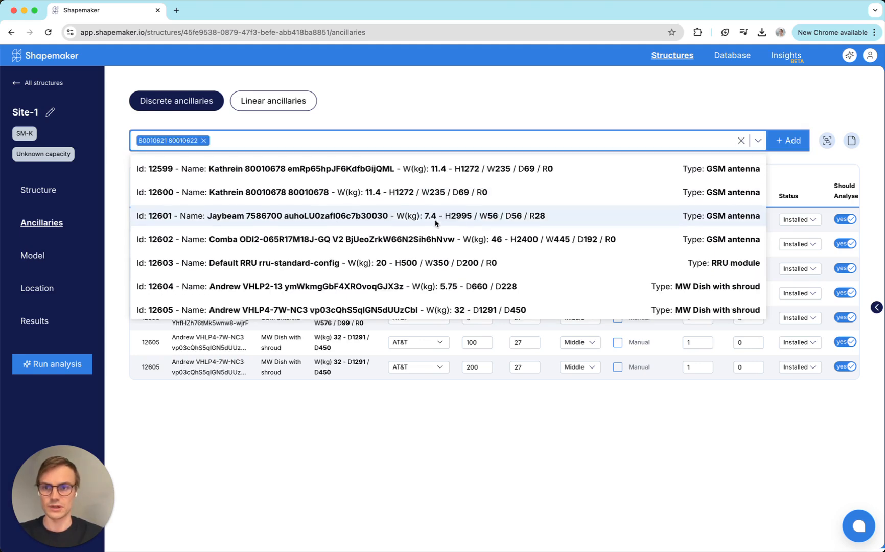
click(788, 141)
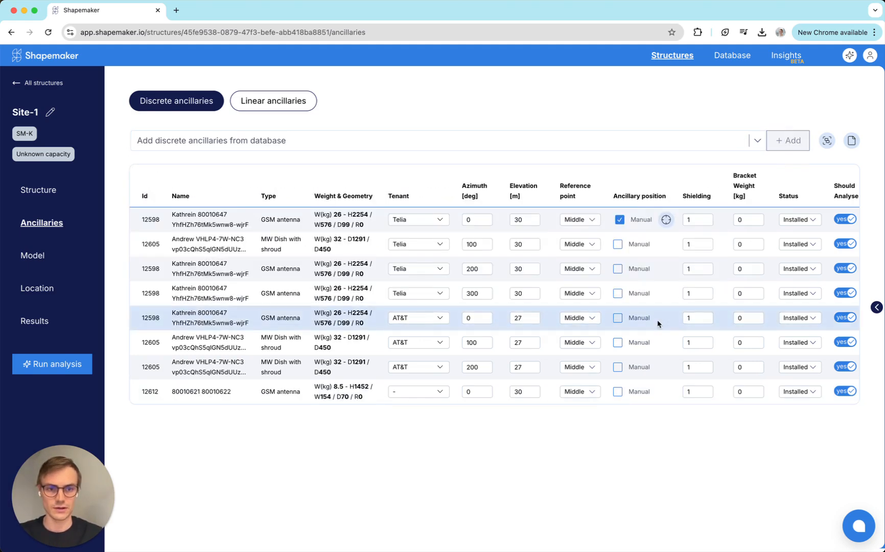
scroll(658, 323, right, 3)
click(823, 392)
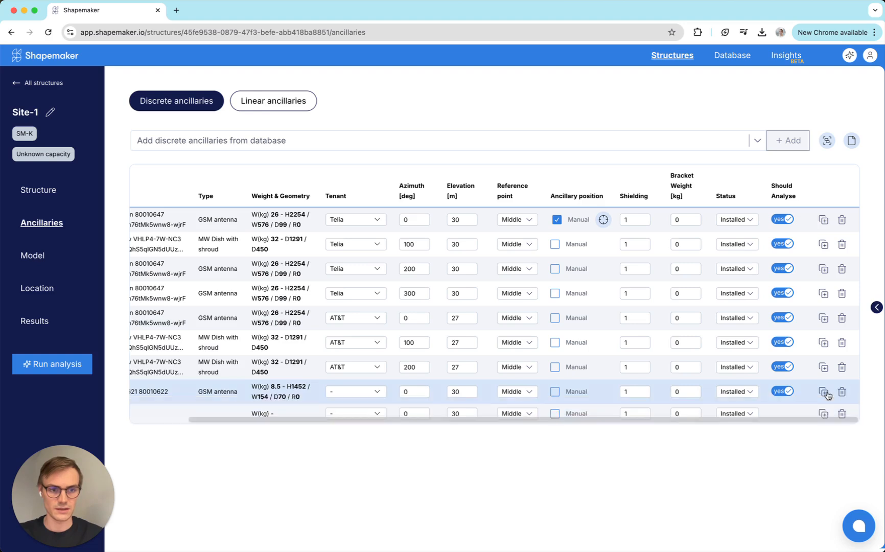
scroll(542, 379, left, 3)
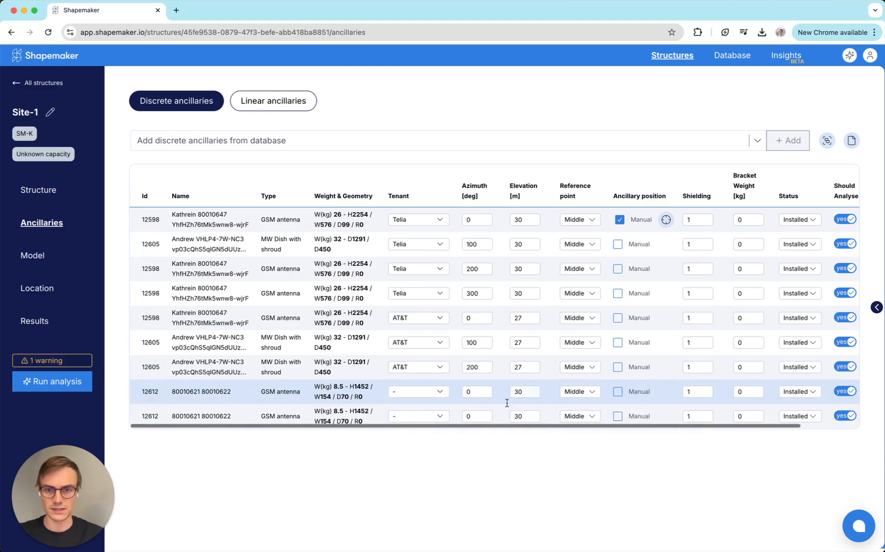
click(477, 391)
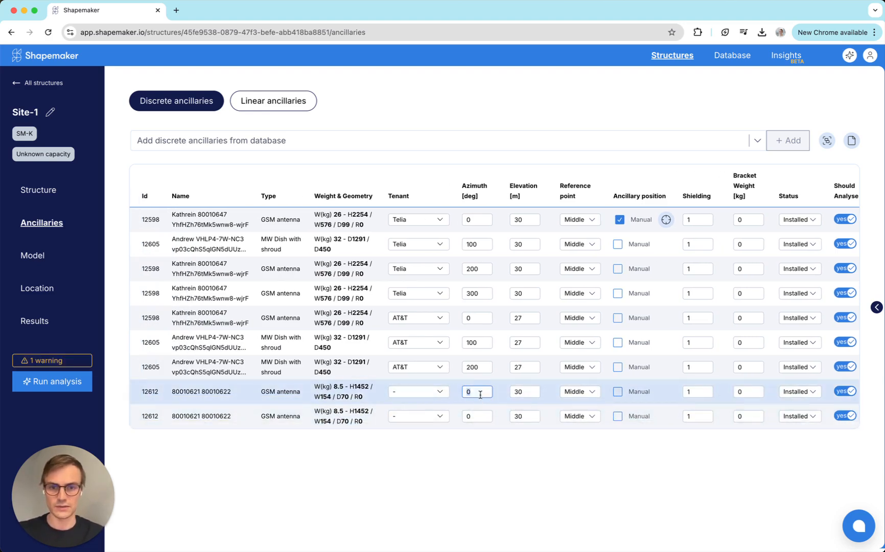
click(525, 392)
text(25)
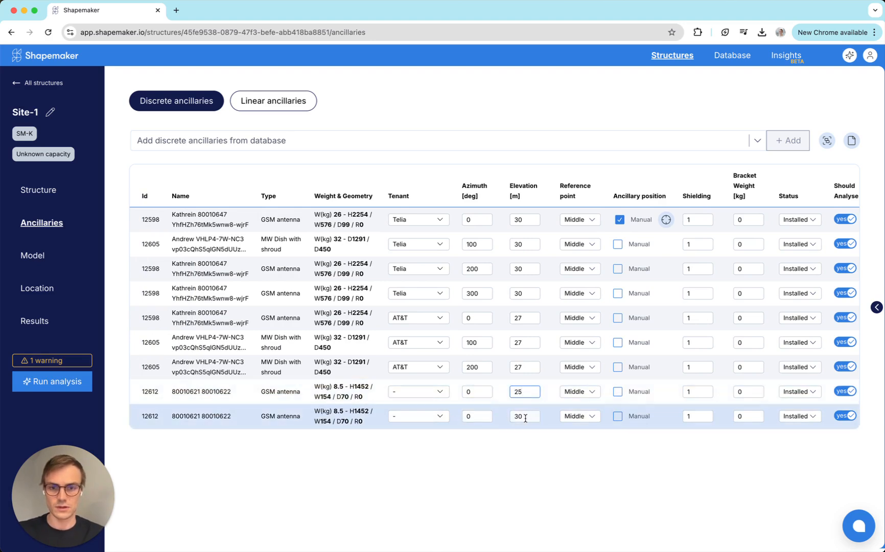
click(524, 416)
text(25)
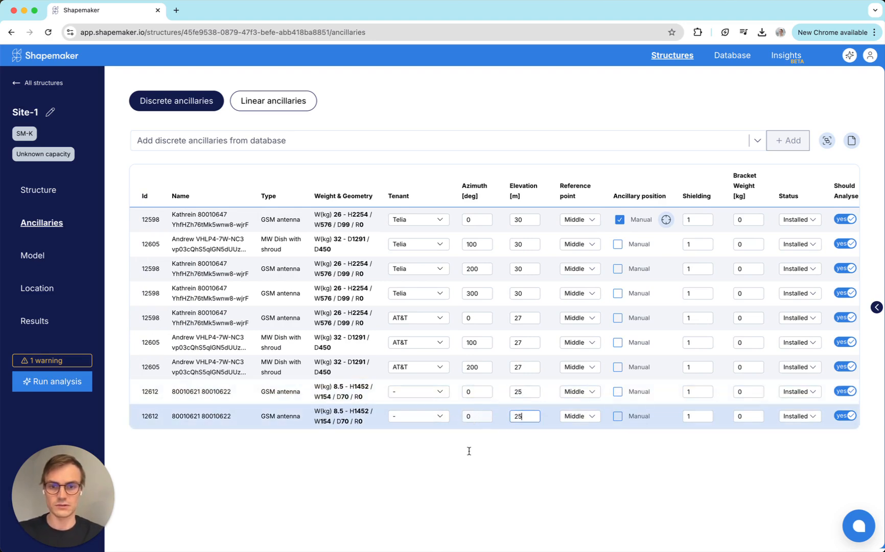
click(480, 418)
text(1)
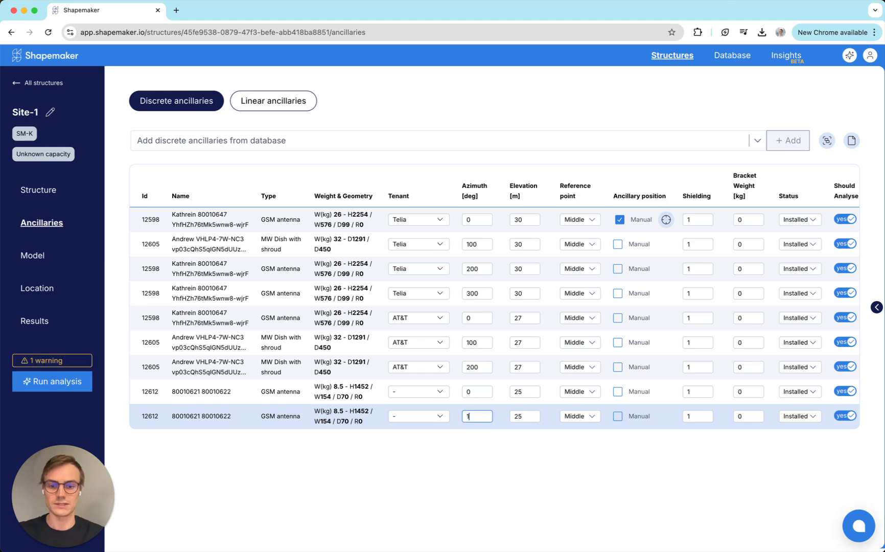
text(80)
click(480, 466)
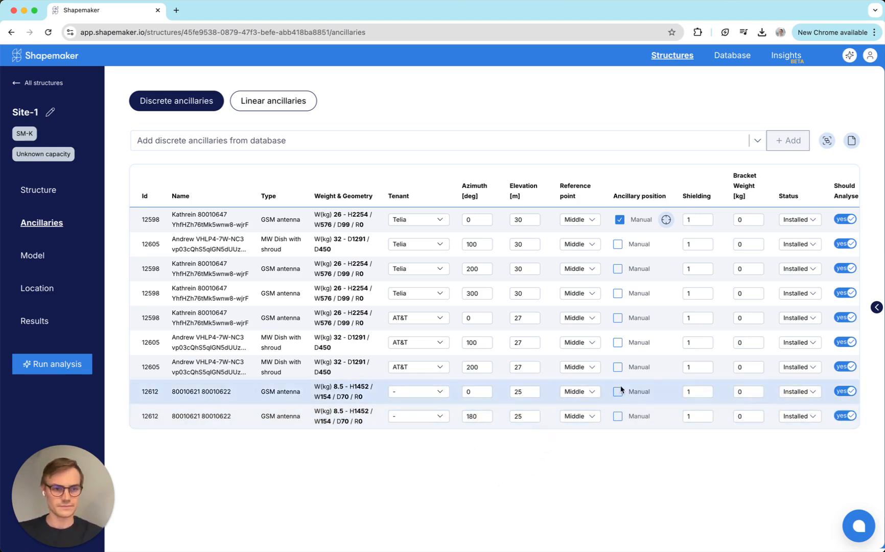
click(873, 307)
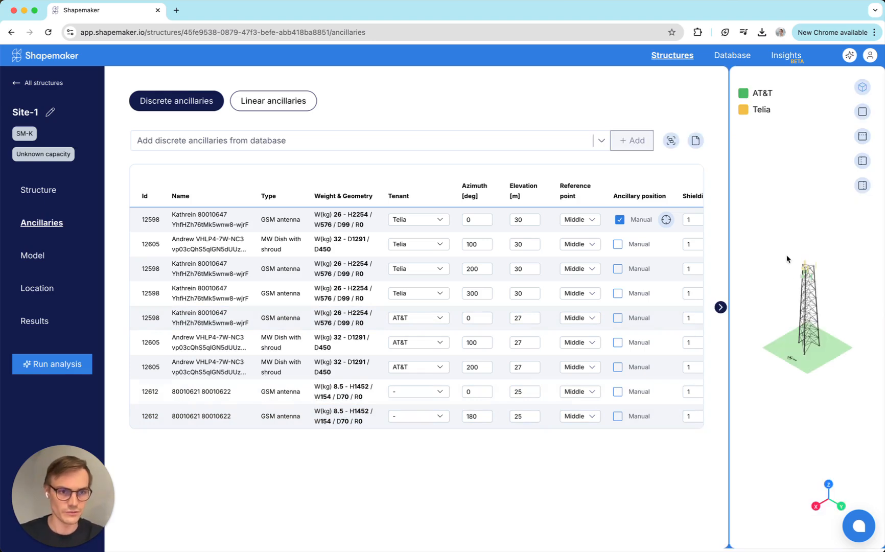
scroll(814, 285, up, 5)
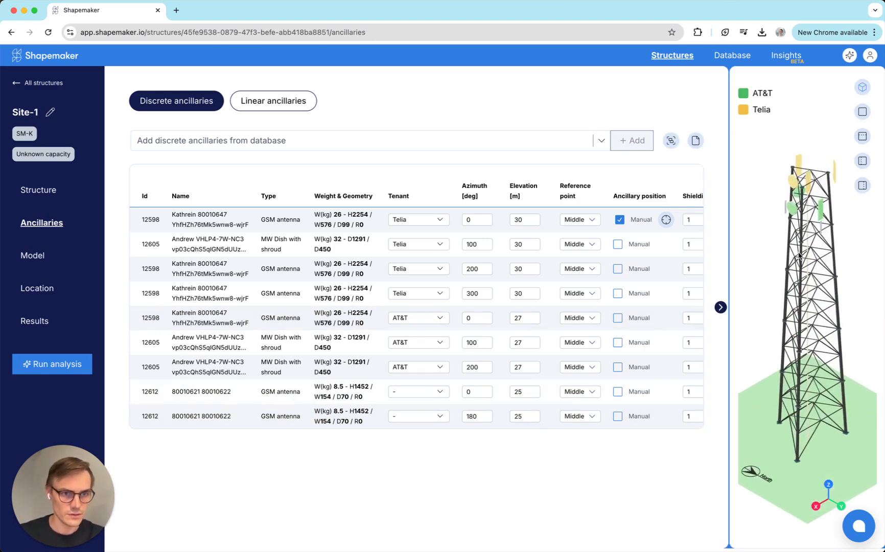
drag(828, 197, 737, 204)
drag(790, 209, 848, 209)
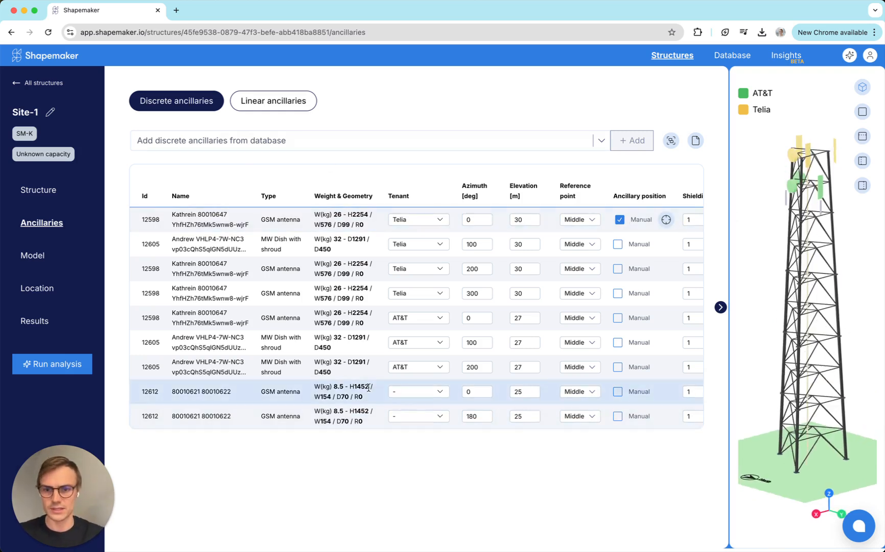
click(423, 396)
click(409, 486)
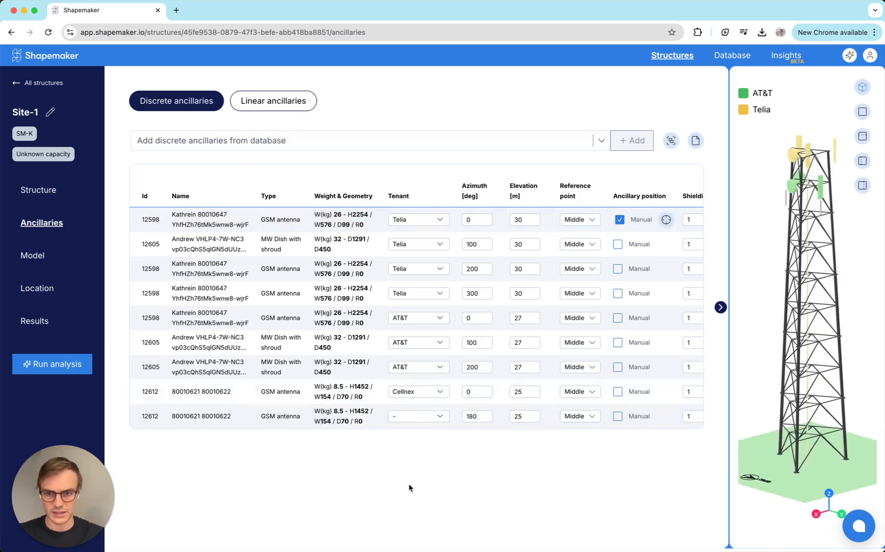
click(427, 419)
click(424, 515)
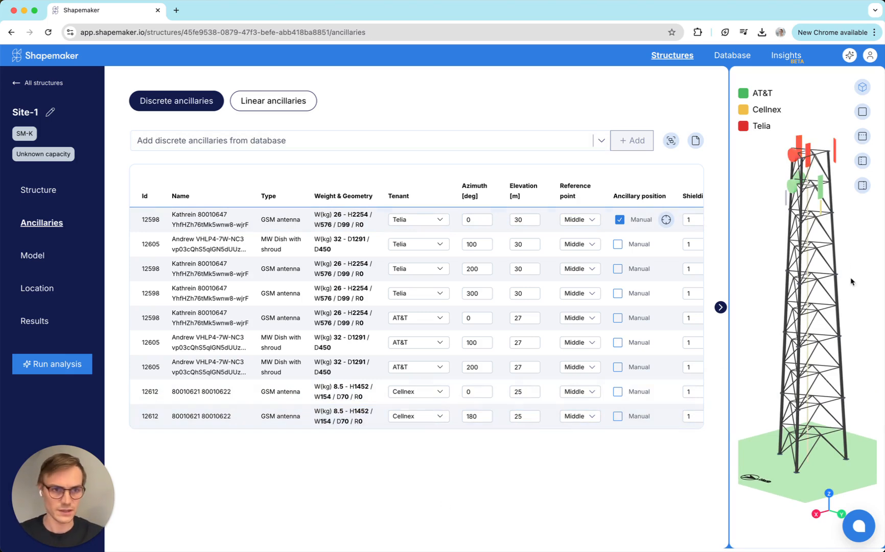
Step: Run the structural analysis and review the new governing results against the previous run
mouse_move(812, 218)
mouse_down()
mouse_move(768, 172)
mouse_move(780, 217)
mouse_move(812, 231)
mouse_up()
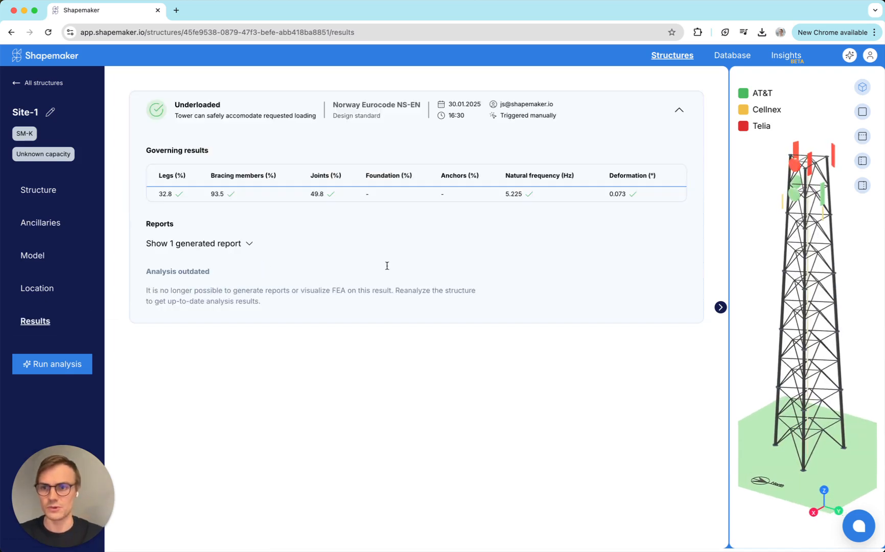
click(82, 368)
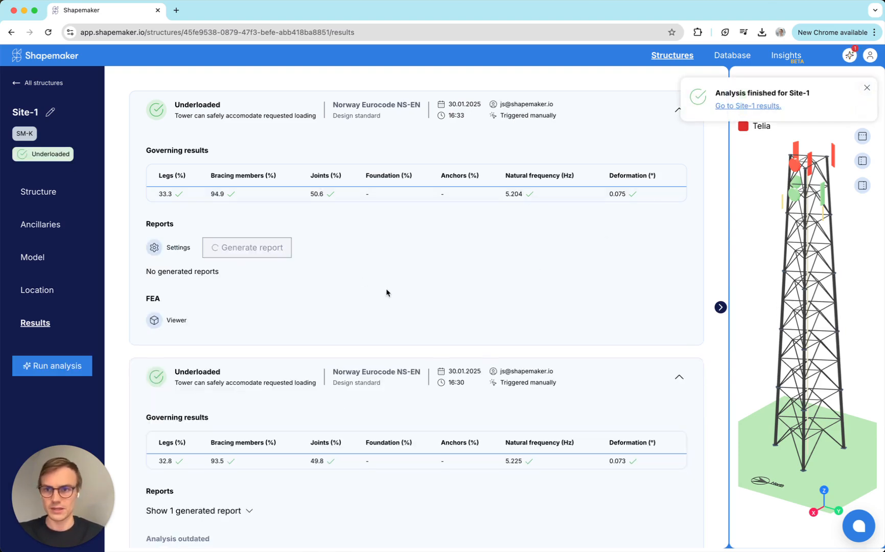
scroll(386, 292, down, 1)
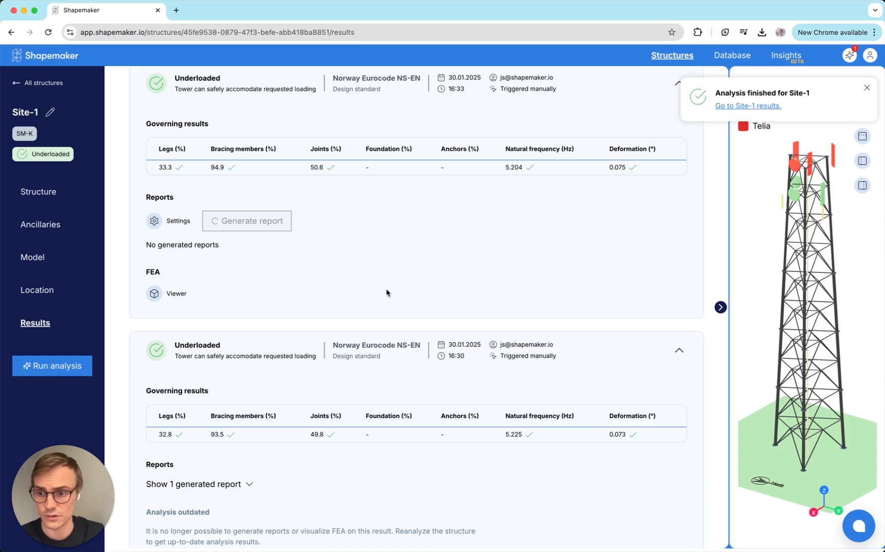
scroll(344, 256, up, 1)
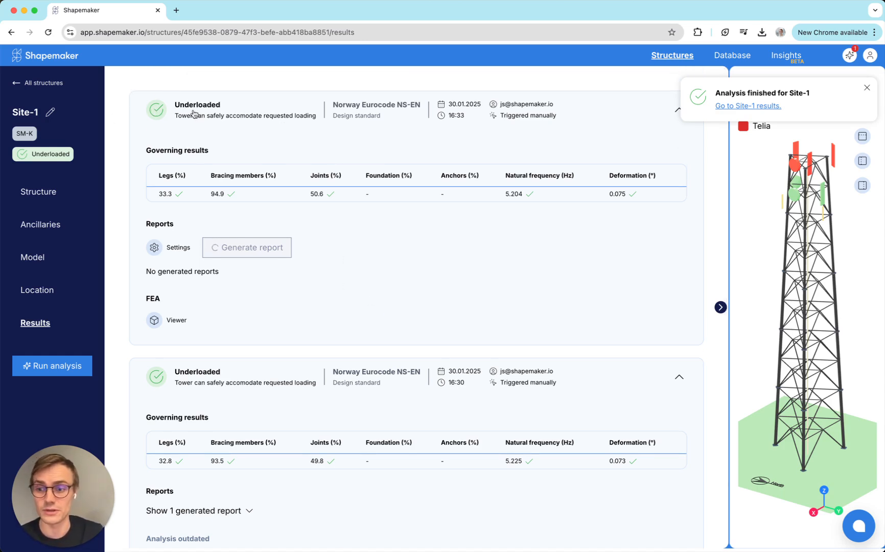
drag(785, 209, 774, 227)
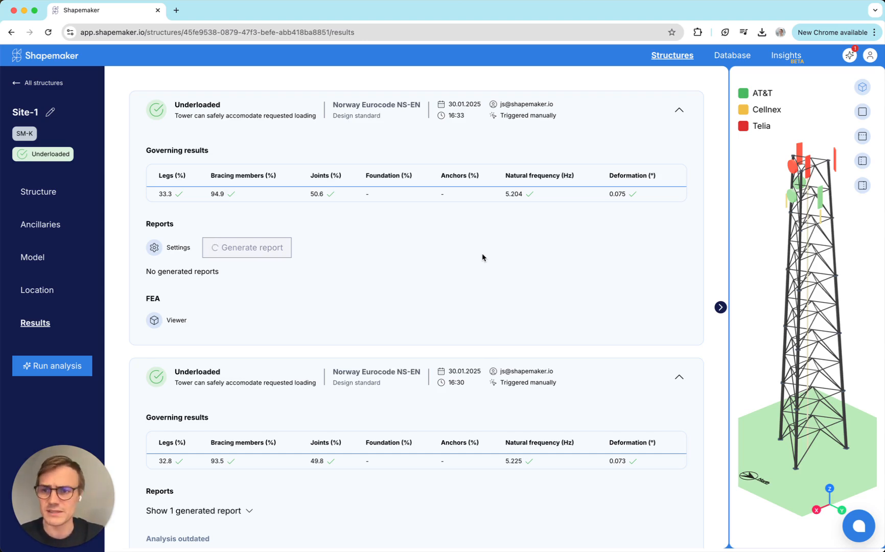
Step: Return to the ancillaries and add a Kathrein 80010647 GSM antenna from the database
click(41, 225)
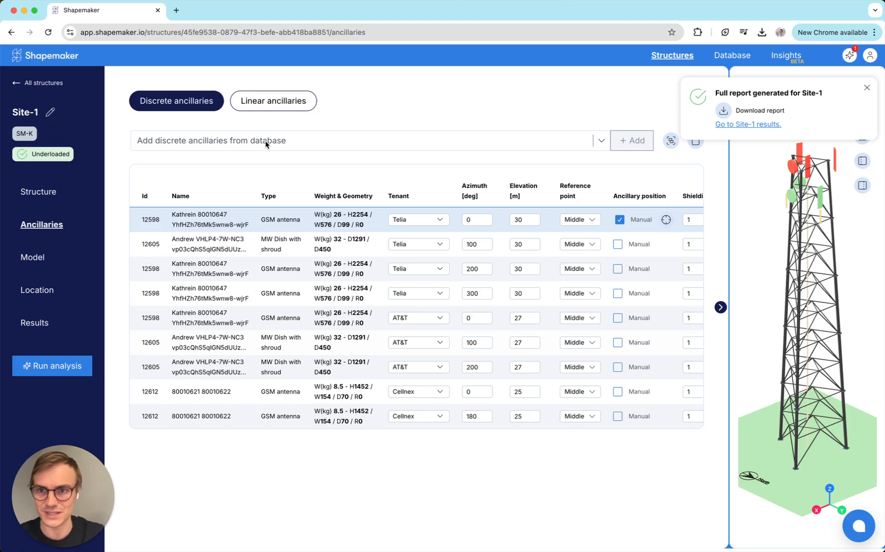
click(379, 148)
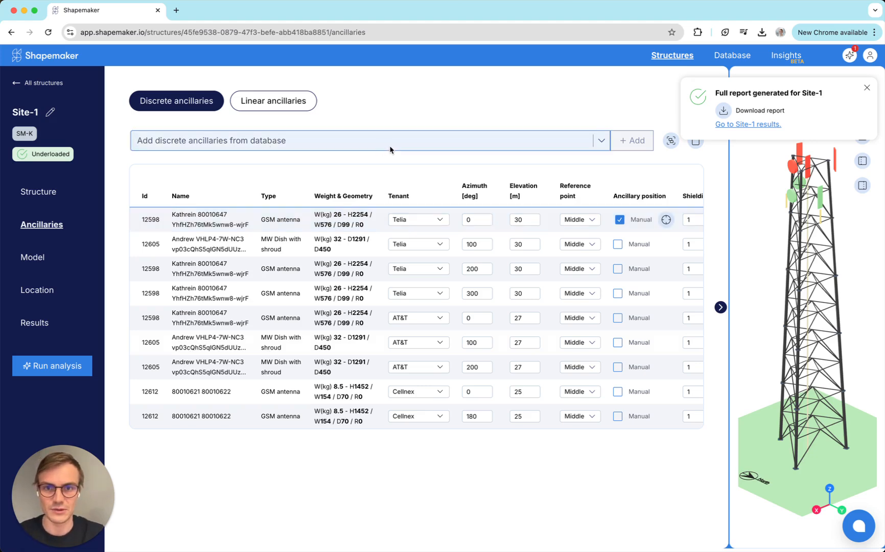
text(gsm)
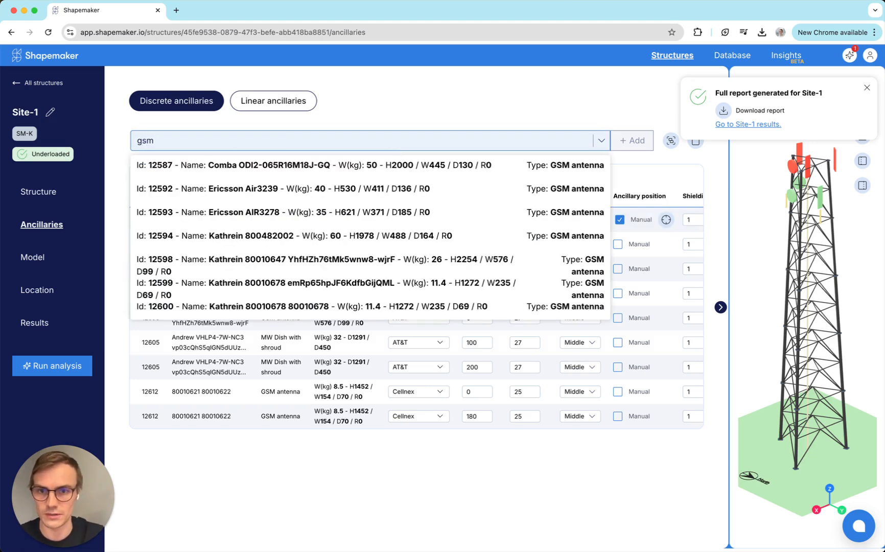
click(455, 263)
click(631, 141)
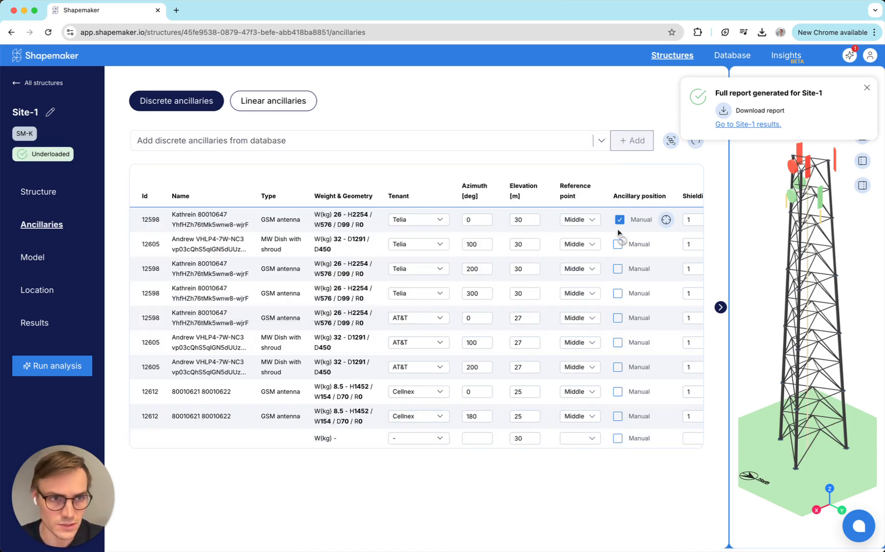
Step: Set the new Kathrein antenna's elevation to 25 m and azimuth to 90 degrees
double_click(519, 441)
text(25)
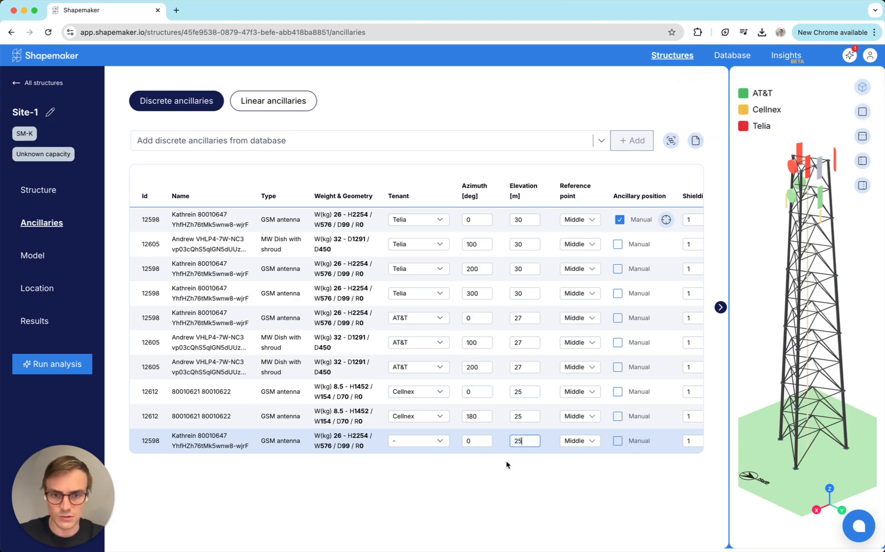
key(shift+Tab)
text(90)
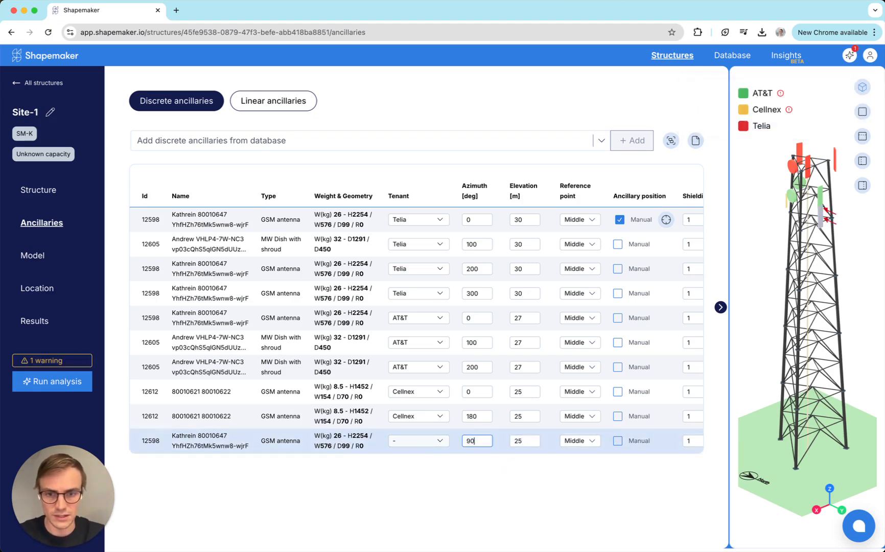
Step: Duplicate the new Kathrein antenna and set the copy's azimuth to 270 degrees
scroll(565, 411, right, 5)
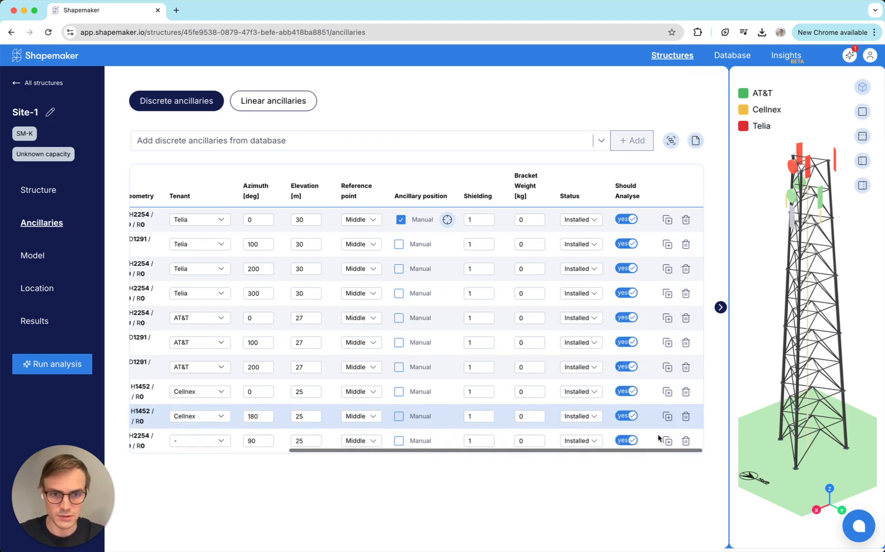
click(667, 440)
scroll(480, 437, left, 5)
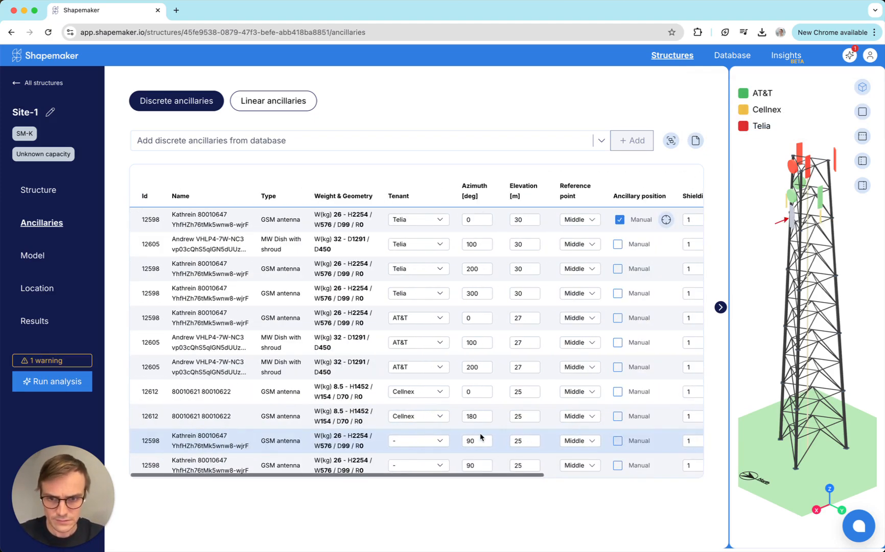
click(467, 466)
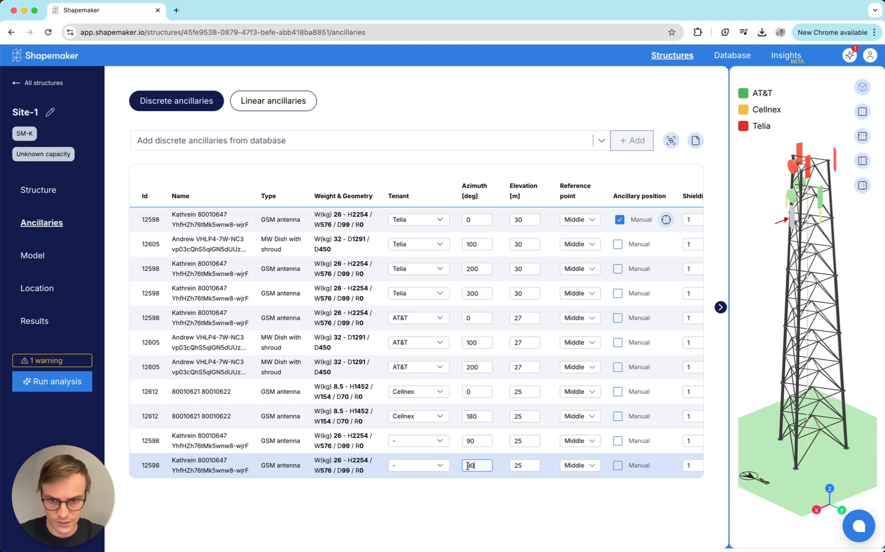
key(BackSpace)
key(BackSpace)
text(180)
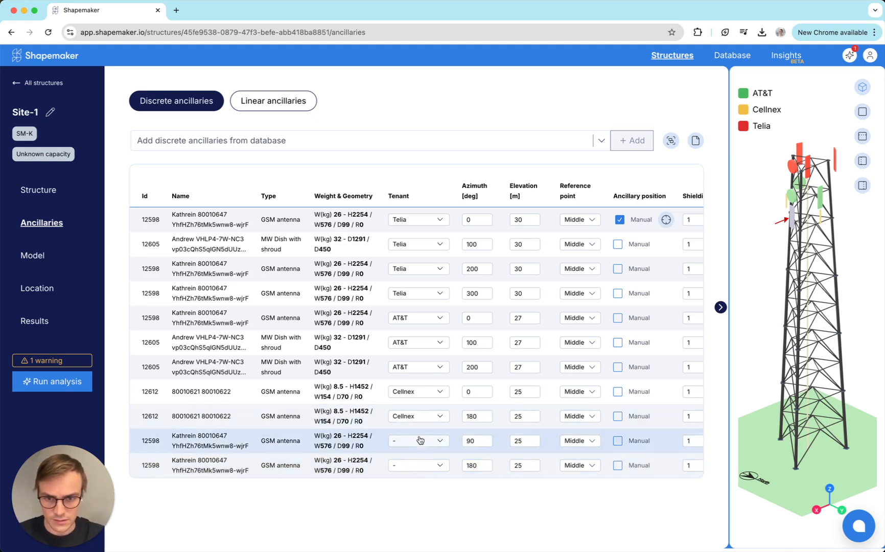
double_click(477, 465)
text(270)
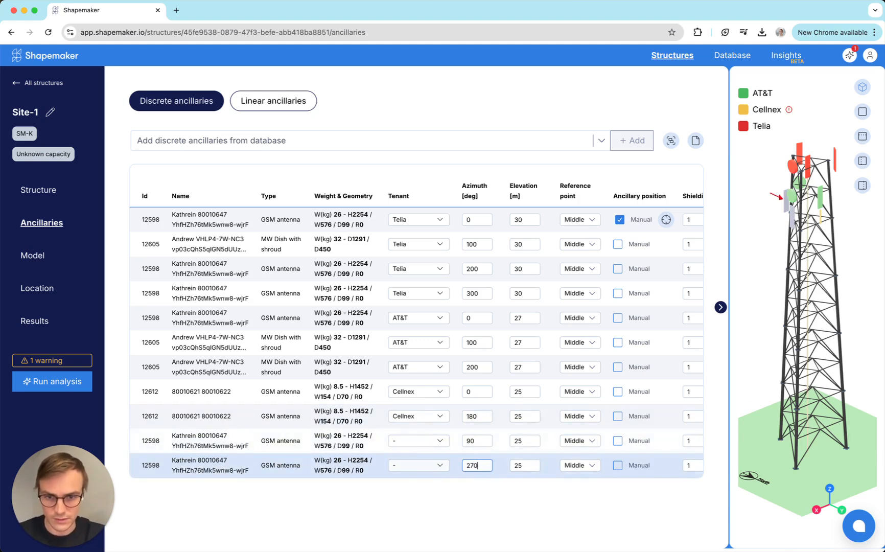
Step: Assign tenant Cellnex to both new Kathrein 80010647 GSM antennas
click(431, 507)
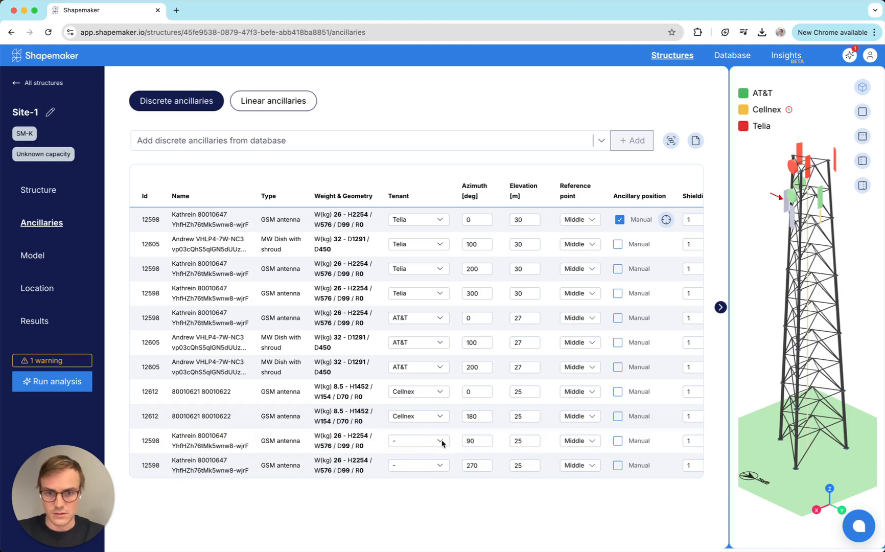
click(433, 442)
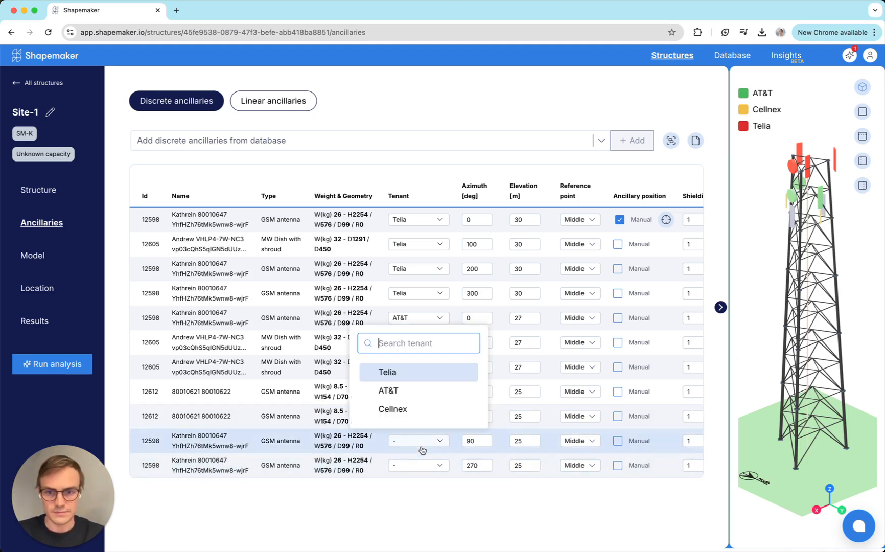
click(404, 412)
click(417, 466)
click(403, 433)
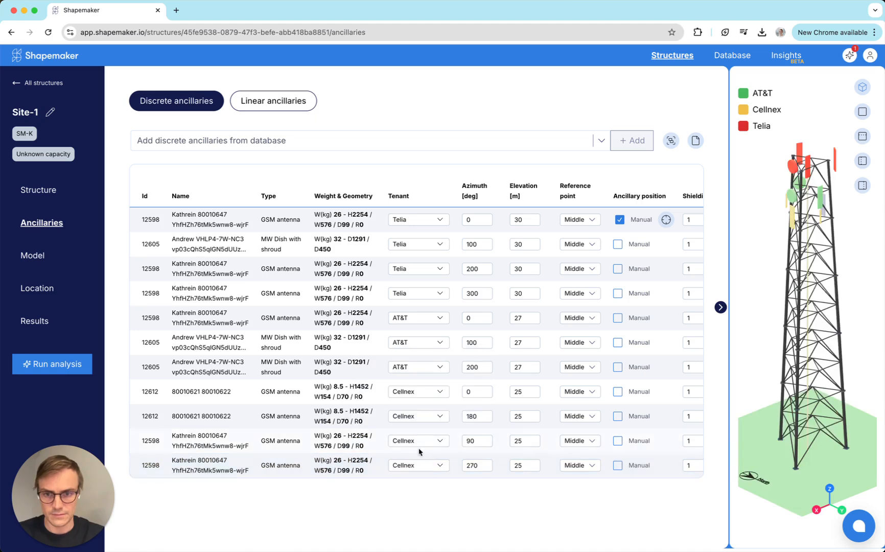
Step: Open the results and run the structural analysis again
click(45, 322)
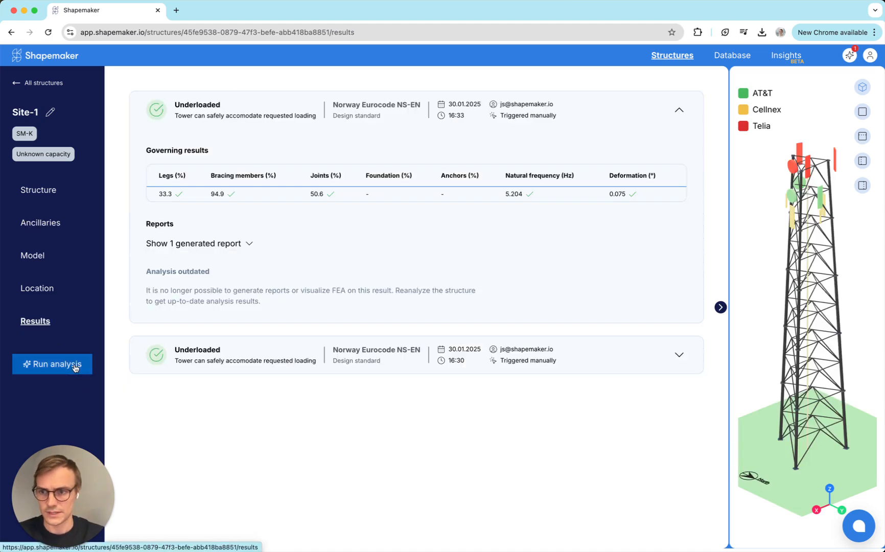
click(75, 365)
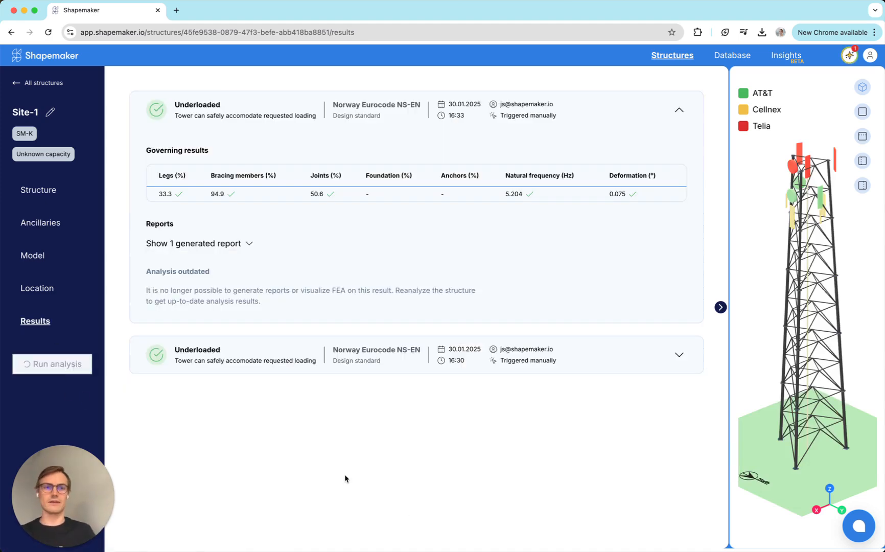
drag(780, 254, 824, 249)
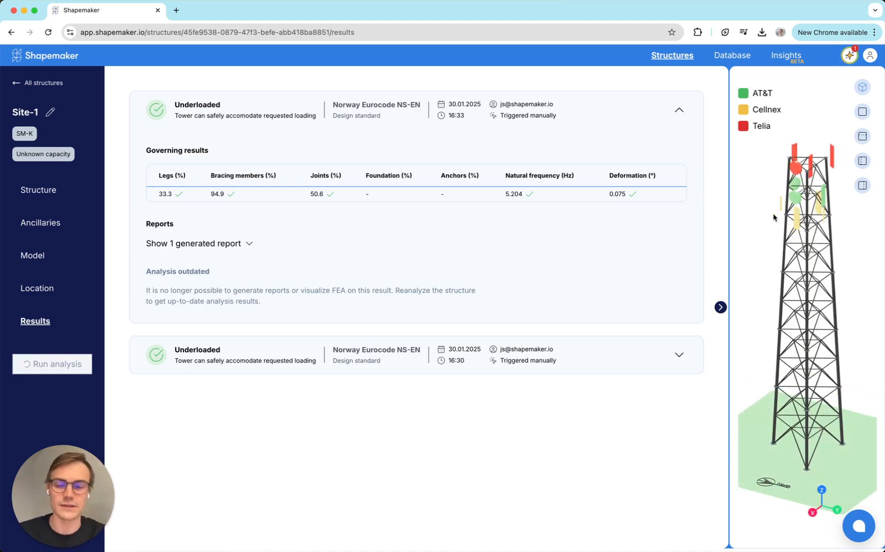